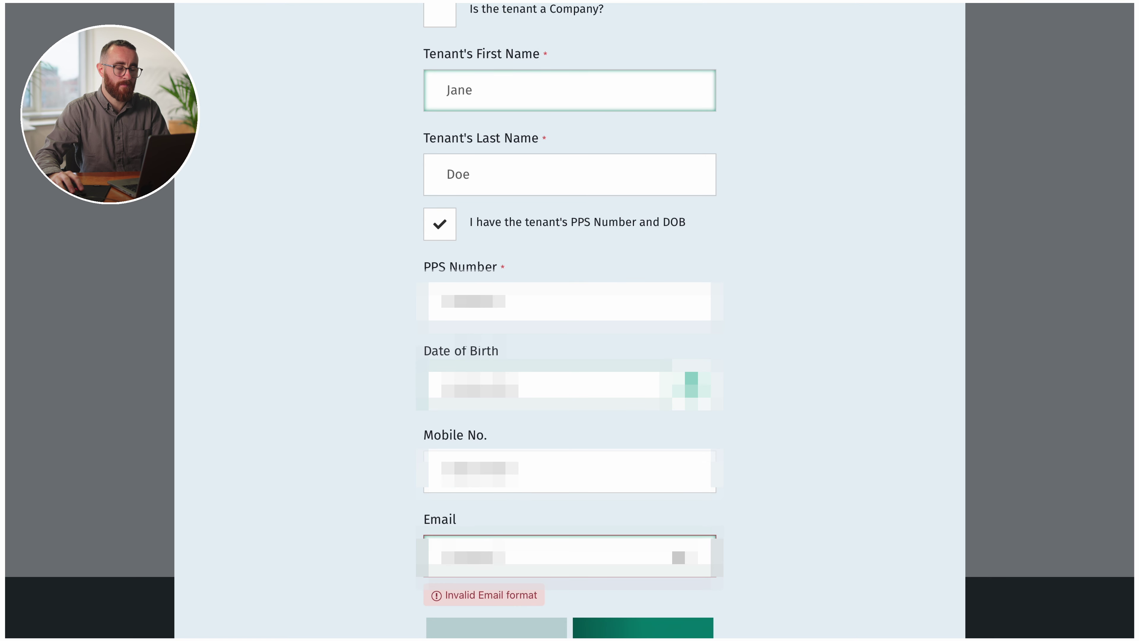
Submit the tenant's details and continue to the Add Roles stage of the registration
{"action": "left_click", "coordinate": [638, 622]}
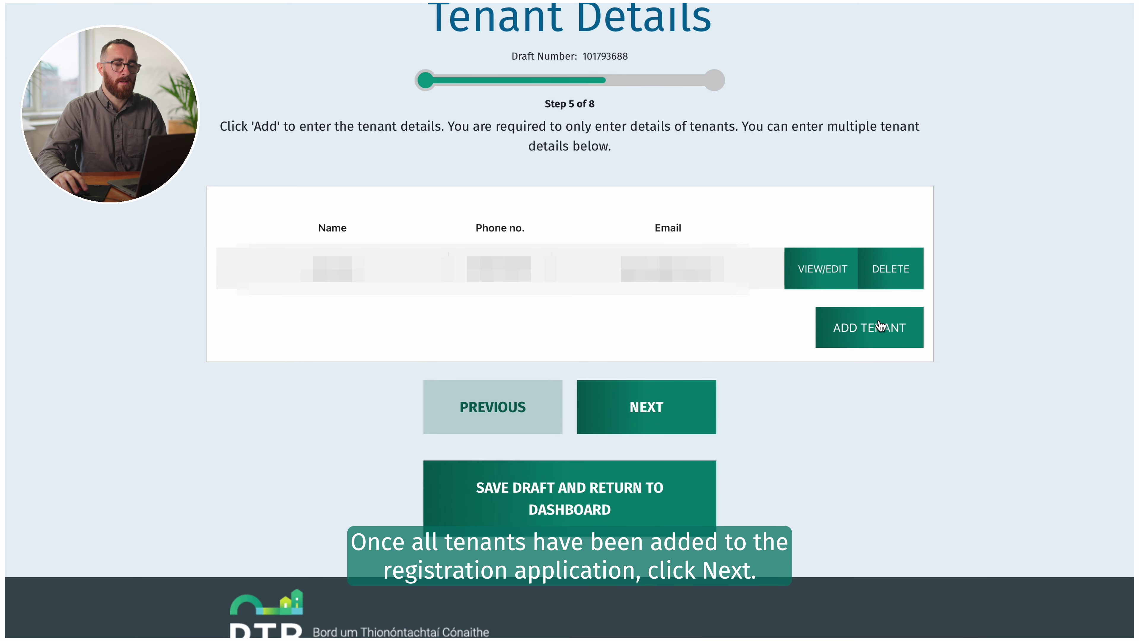
{"action": "left_click", "coordinate": [636, 411]}
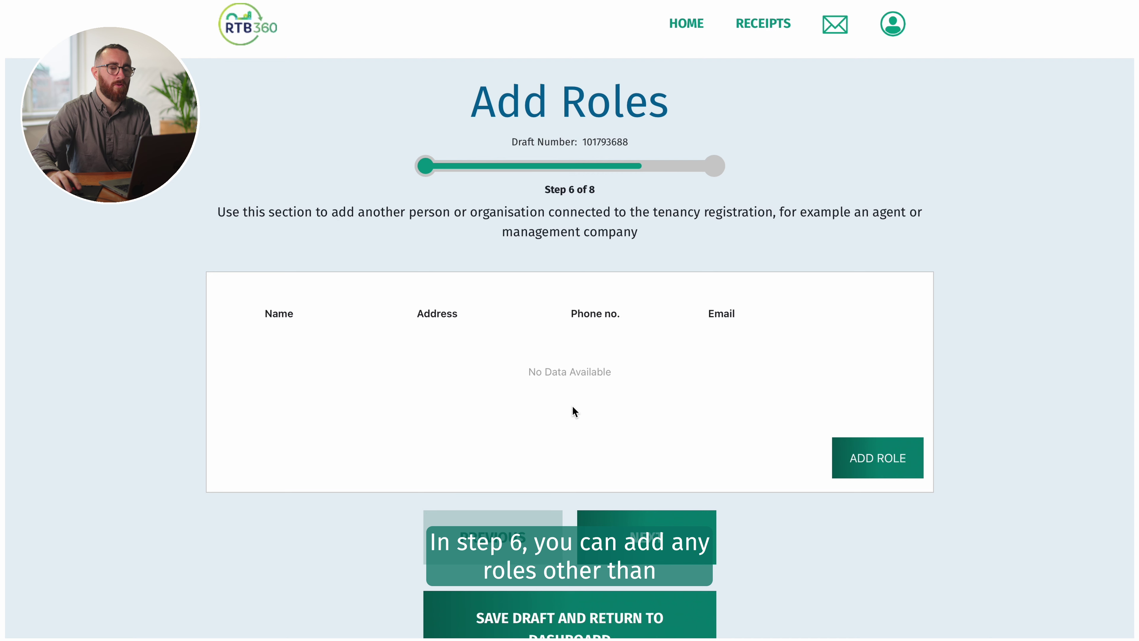
Add a new role to the tenancy with Agent as the role and Individual as the type
{"action": "left_click", "coordinate": [899, 463]}
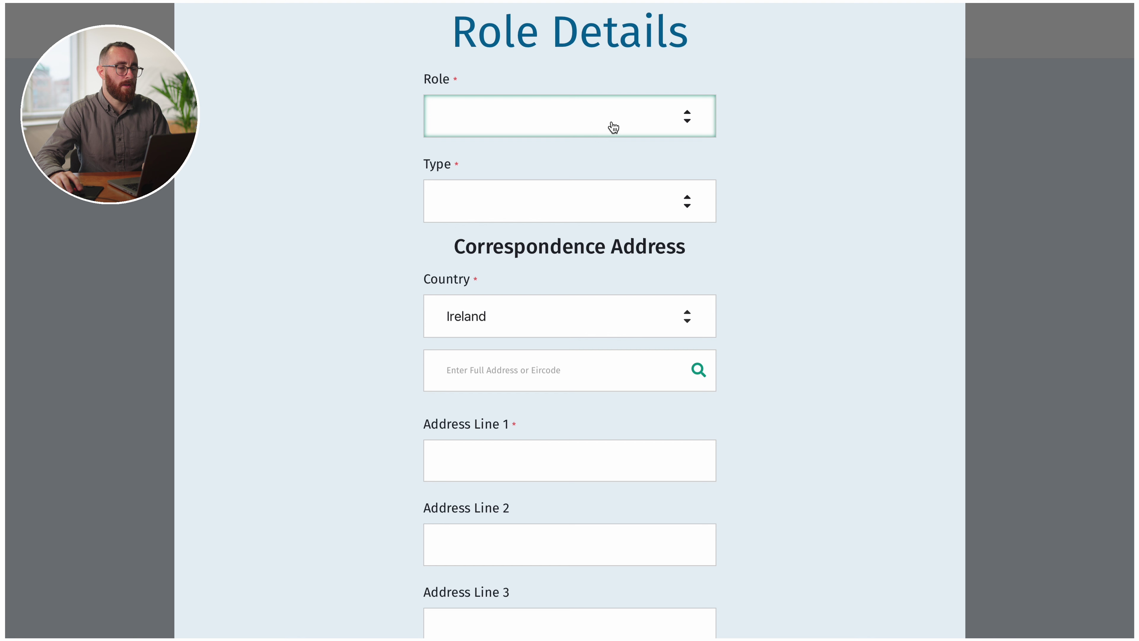
{"action": "left_click", "coordinate": [614, 127]}
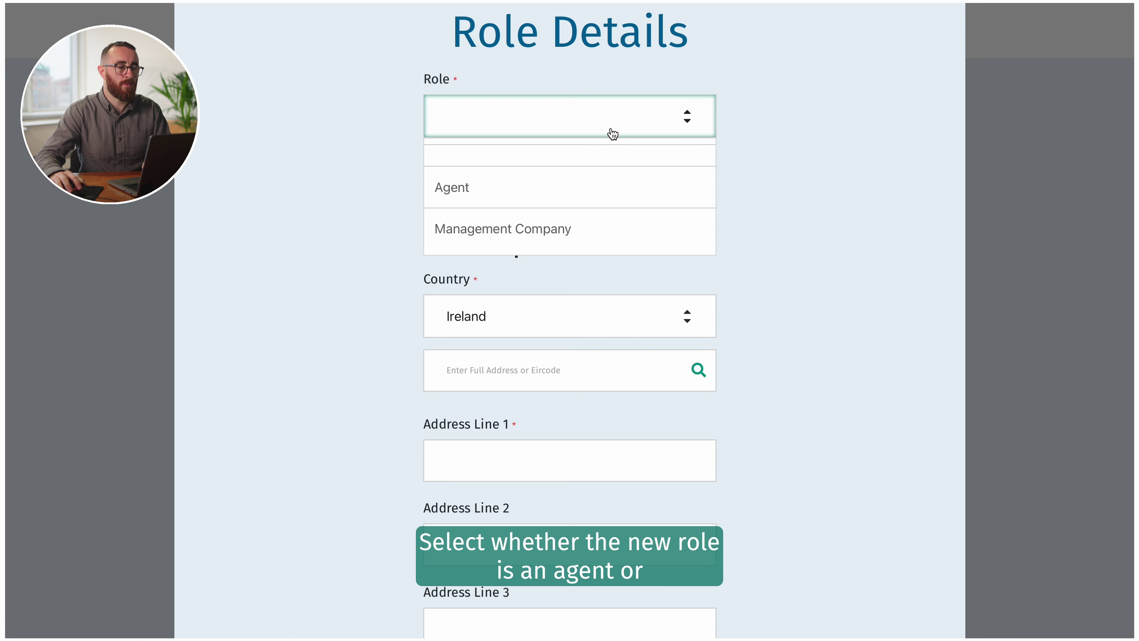
{"action": "left_click", "coordinate": [546, 194]}
{"action": "left_click", "coordinate": [554, 206]}
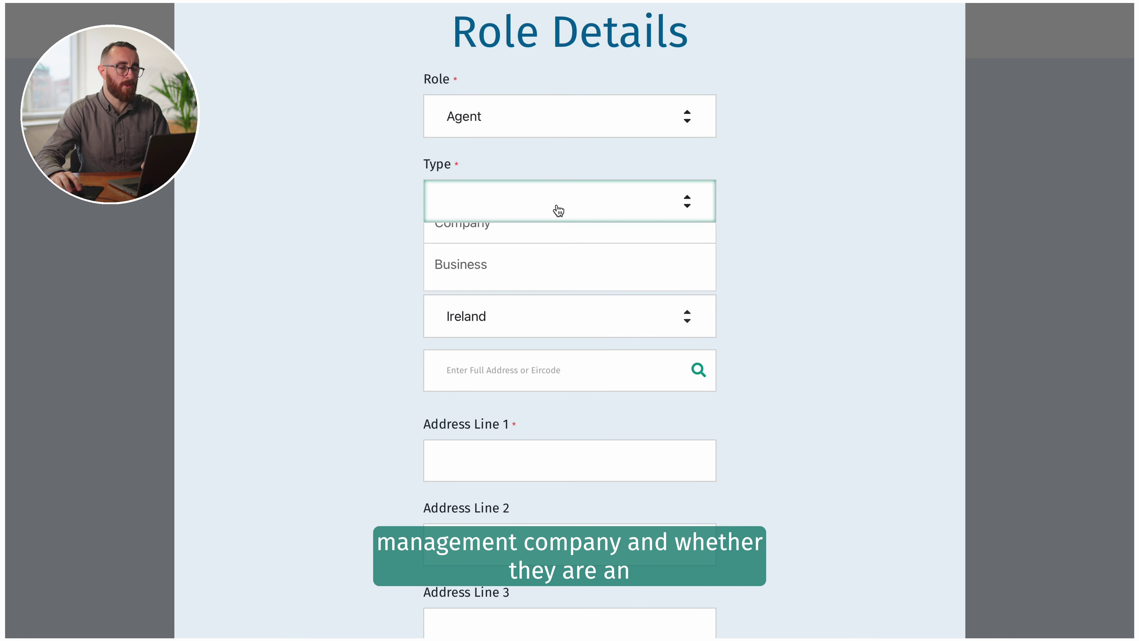
{"action": "left_click", "coordinate": [506, 280]}
Enter the agent's first name, last name, PPS number, date of birth, email and phone number
{"action": "left_click", "coordinate": [537, 286]}
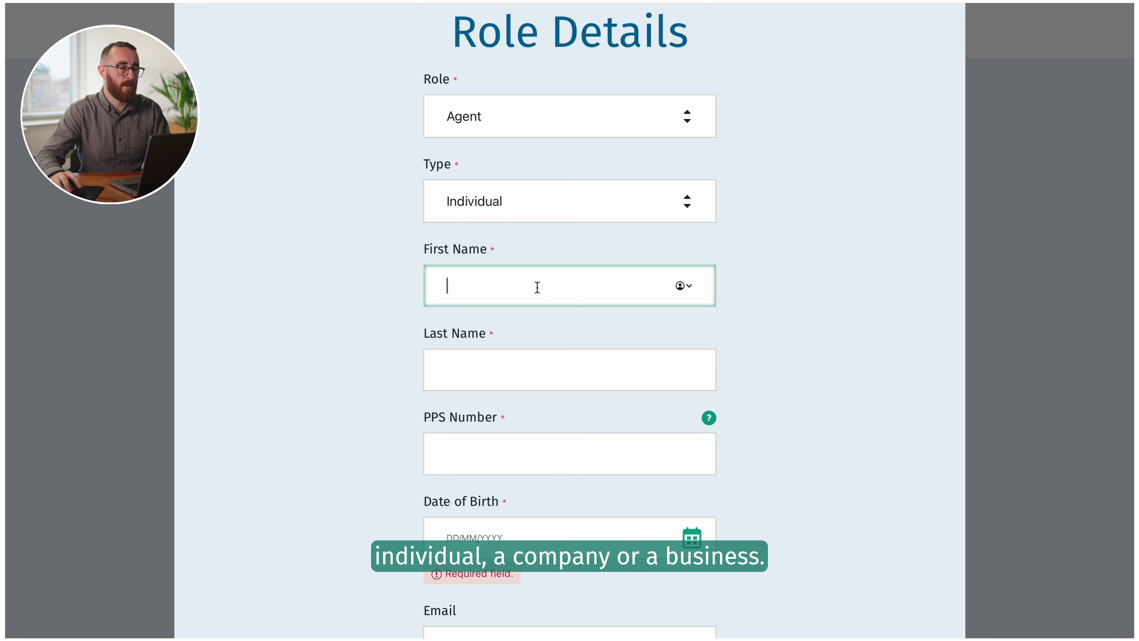
{"action": "type", "text": "Joe"}
{"action": "key", "text": "Tab"}
{"action": "type", "text": "Bloggs"}
{"action": "key", "text": "Tab"}
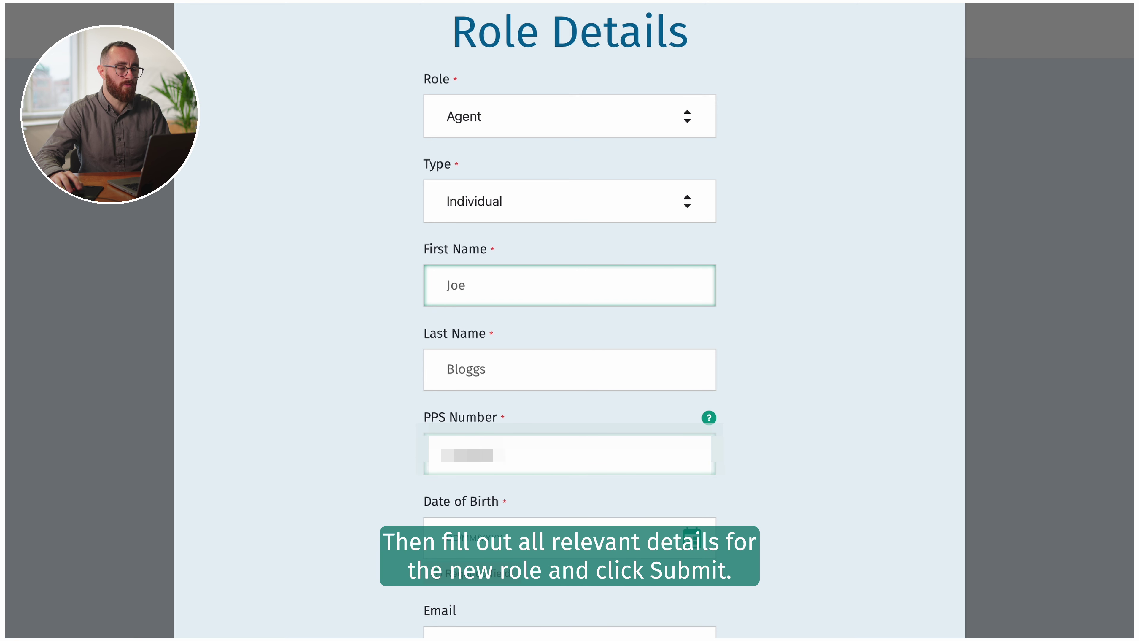
{"action": "key", "text": "Tab"}
{"action": "type", "text": "01011990"}
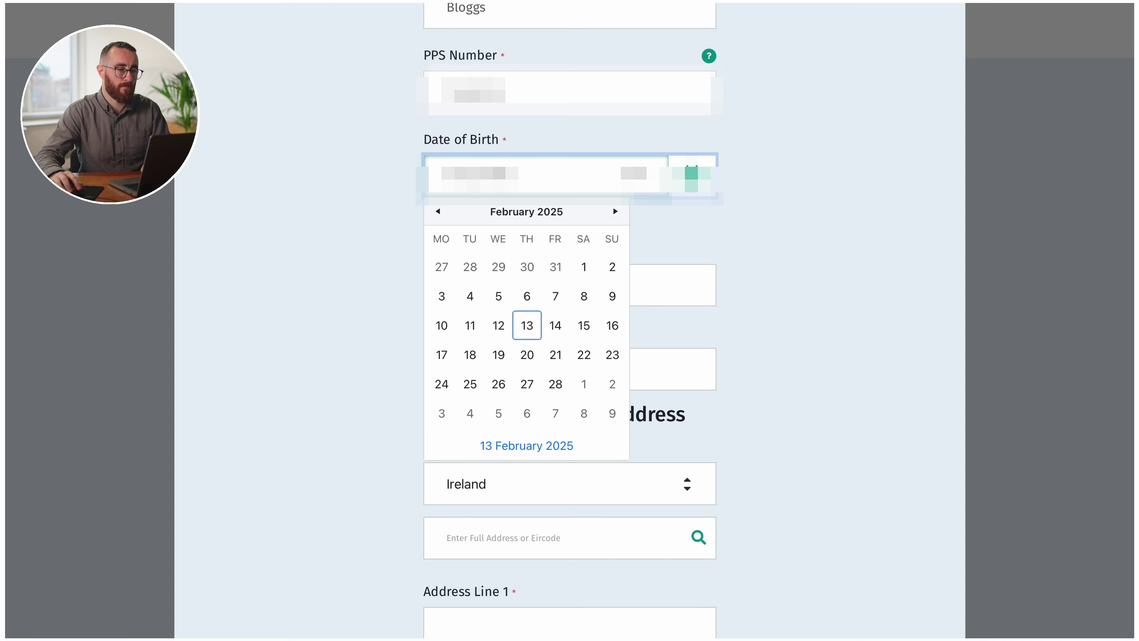
{"action": "key", "text": "Tab"}
{"action": "key", "text": "Tab"}
Look up and fill in the agent's correspondence address in Ireland, and submit the role details
{"action": "left_click", "coordinate": [493, 512]}
{"action": "type", "text": "city hall dublin"}
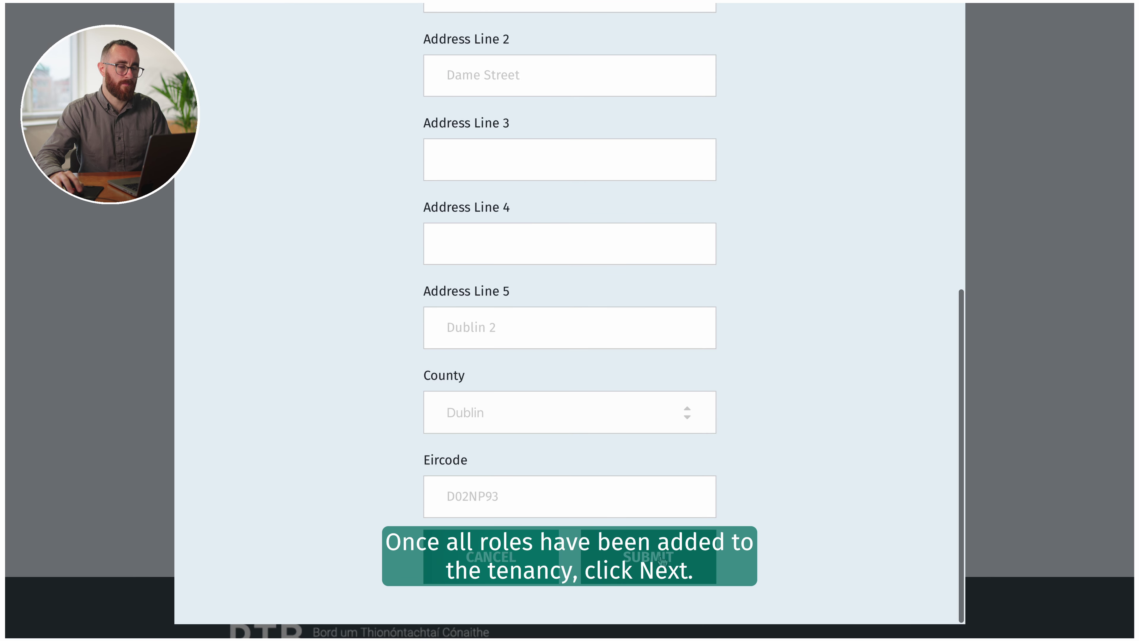
{"action": "left_click", "coordinate": [662, 559]}
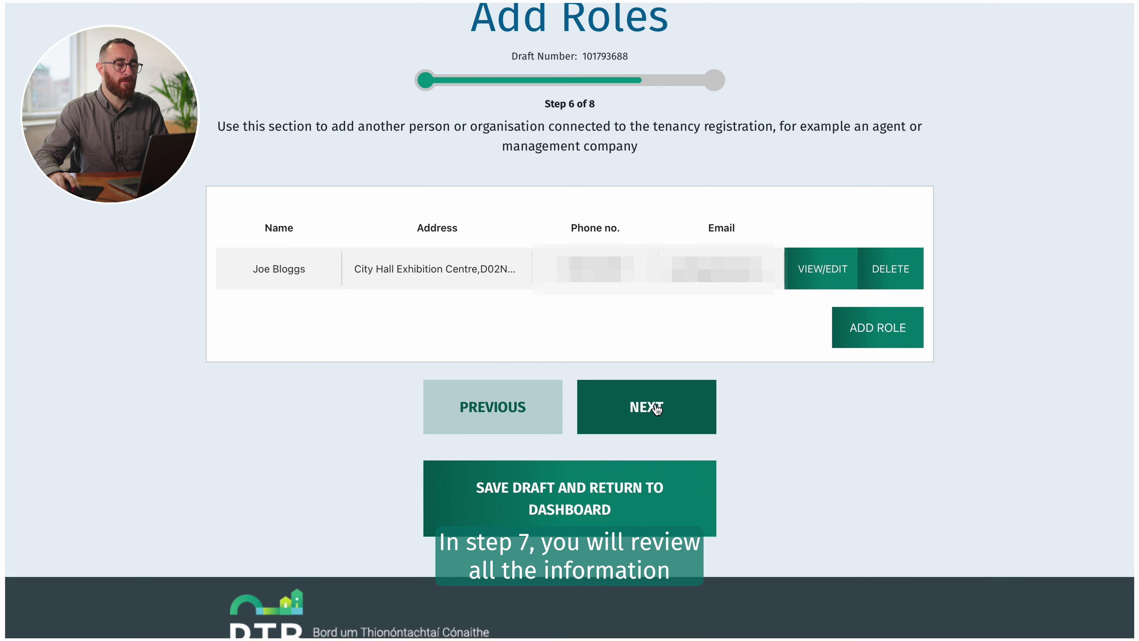
Review the dwelling, tenancy, landlord, tenant and role details of the registration, and continue to the declaration
{"action": "left_click", "coordinate": [657, 409]}
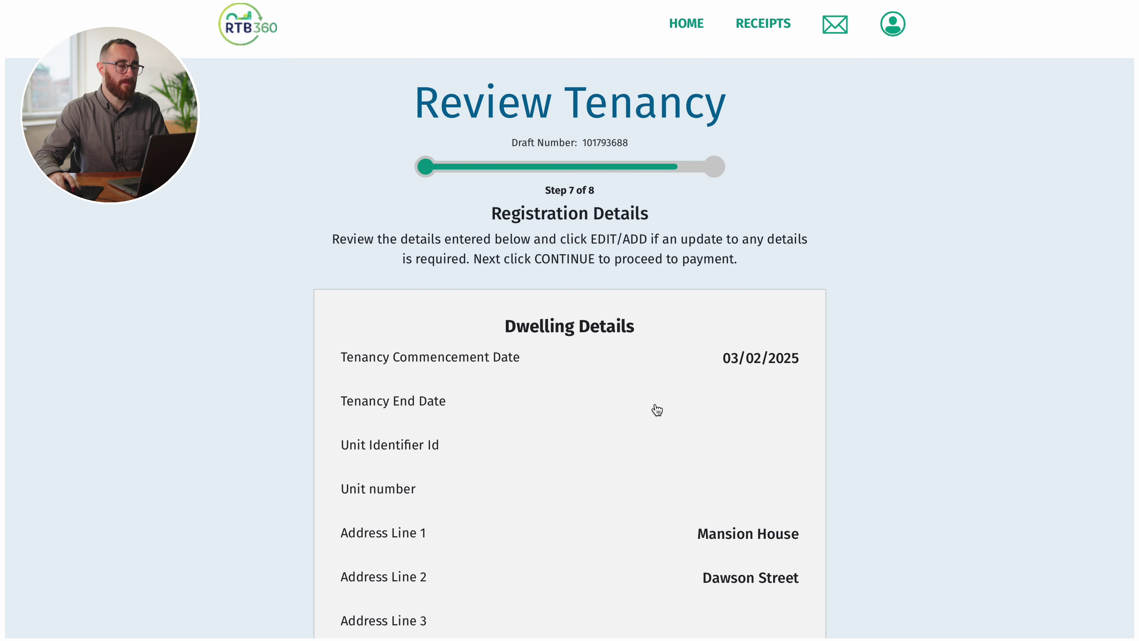
{"action": "scroll", "coordinate": [657, 409], "scroll_direction": "down", "scroll_amount": 15}
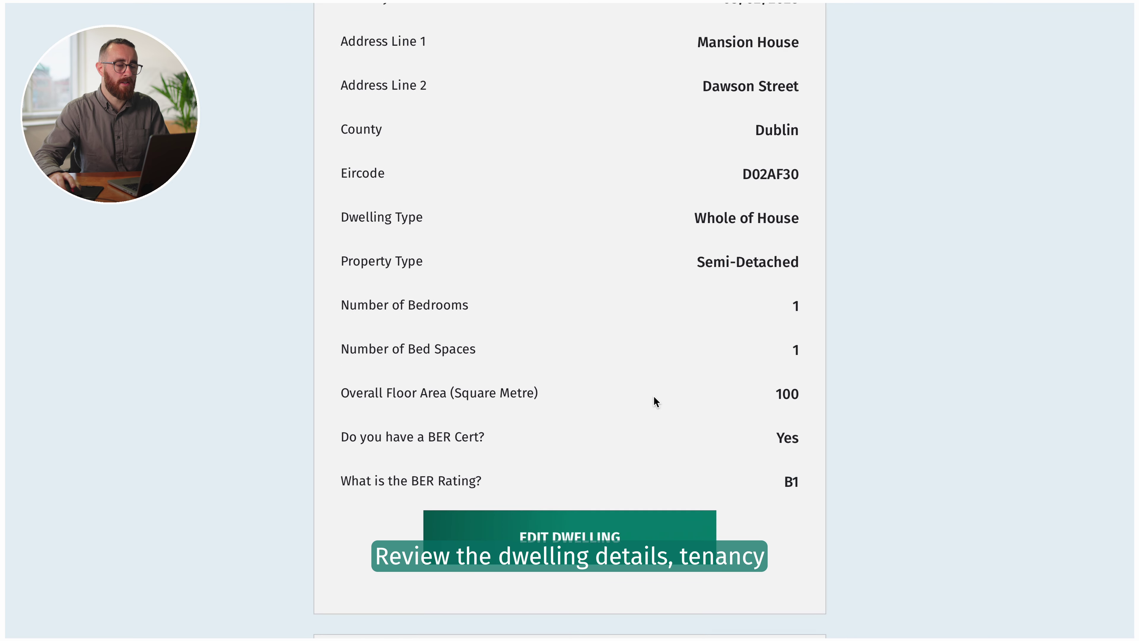
{"action": "scroll", "coordinate": [655, 397], "scroll_direction": "down", "scroll_amount": 7}
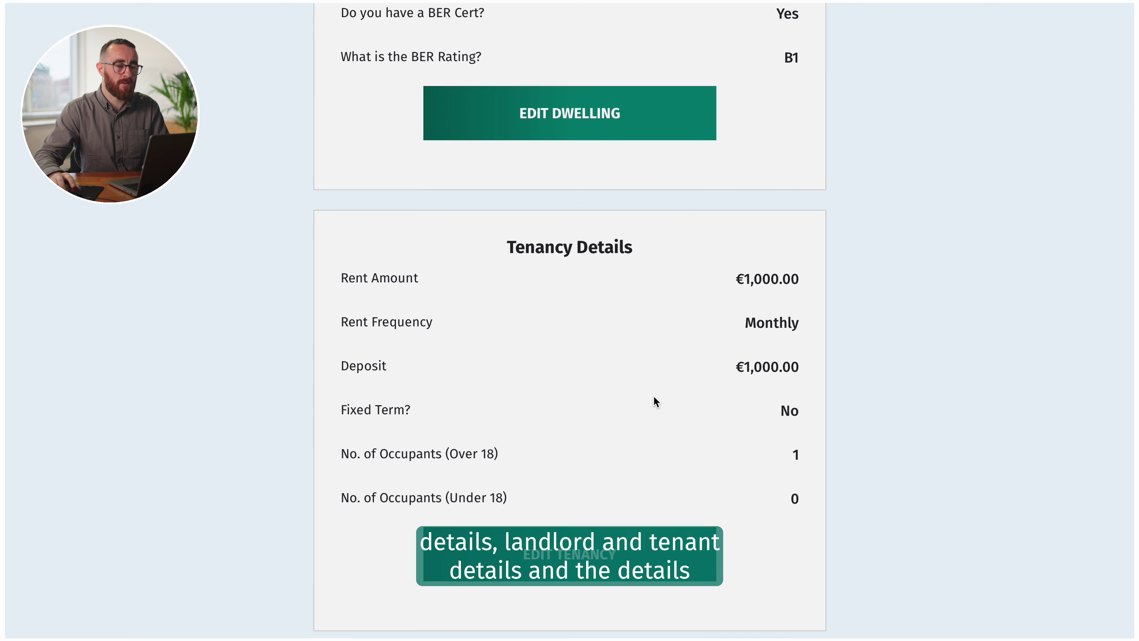
{"action": "scroll", "coordinate": [654, 397], "scroll_direction": "down", "scroll_amount": 10}
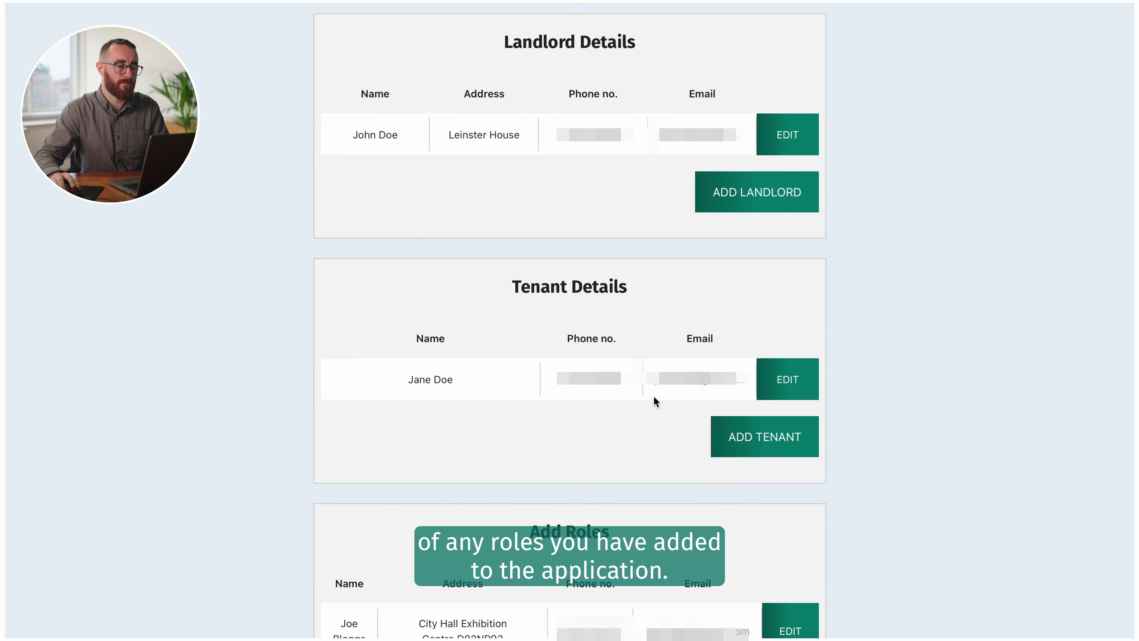
{"action": "scroll", "coordinate": [653, 396], "scroll_direction": "down", "scroll_amount": 7}
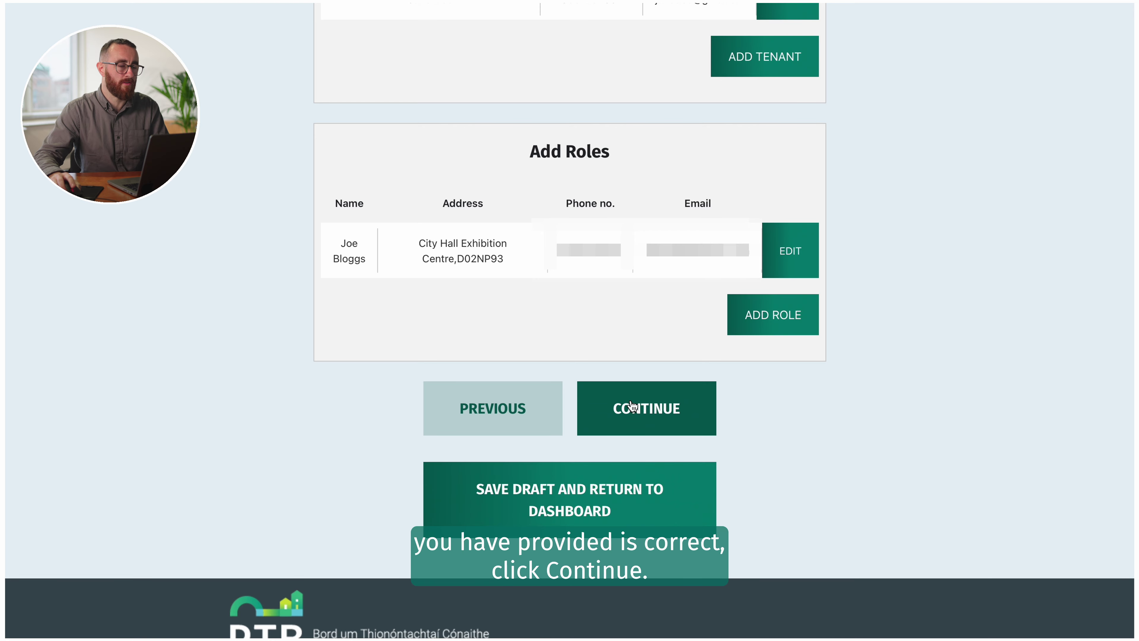
{"action": "left_click", "coordinate": [642, 420]}
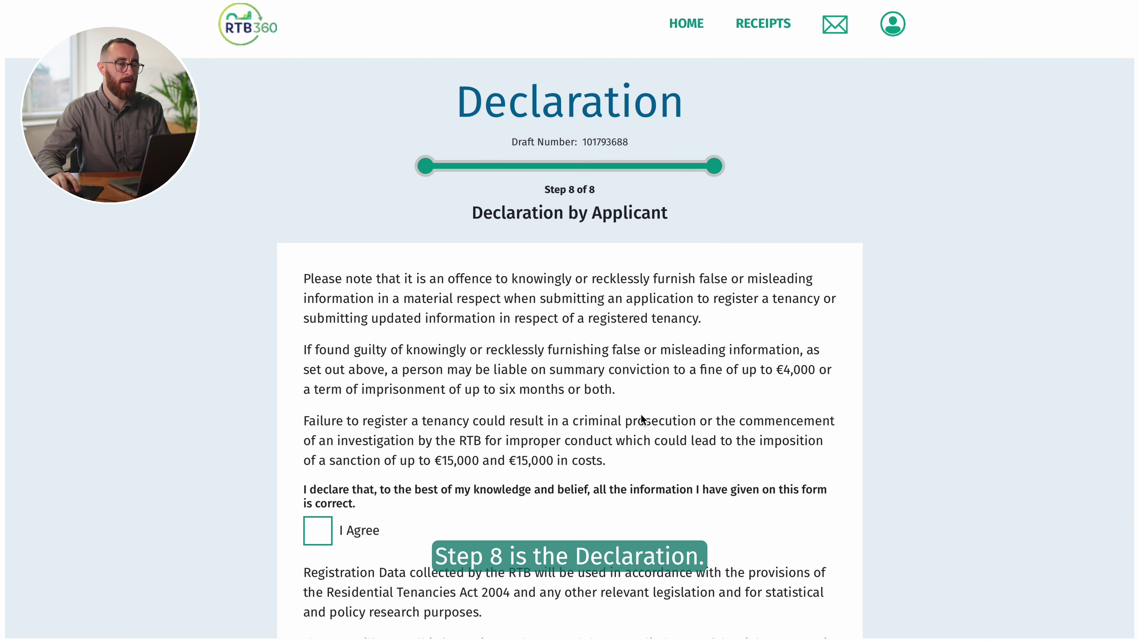
Read the applicant declaration, agree that all the information given is correct, and choose to pay now
{"action": "scroll", "coordinate": [642, 420], "scroll_direction": "down", "scroll_amount": 6}
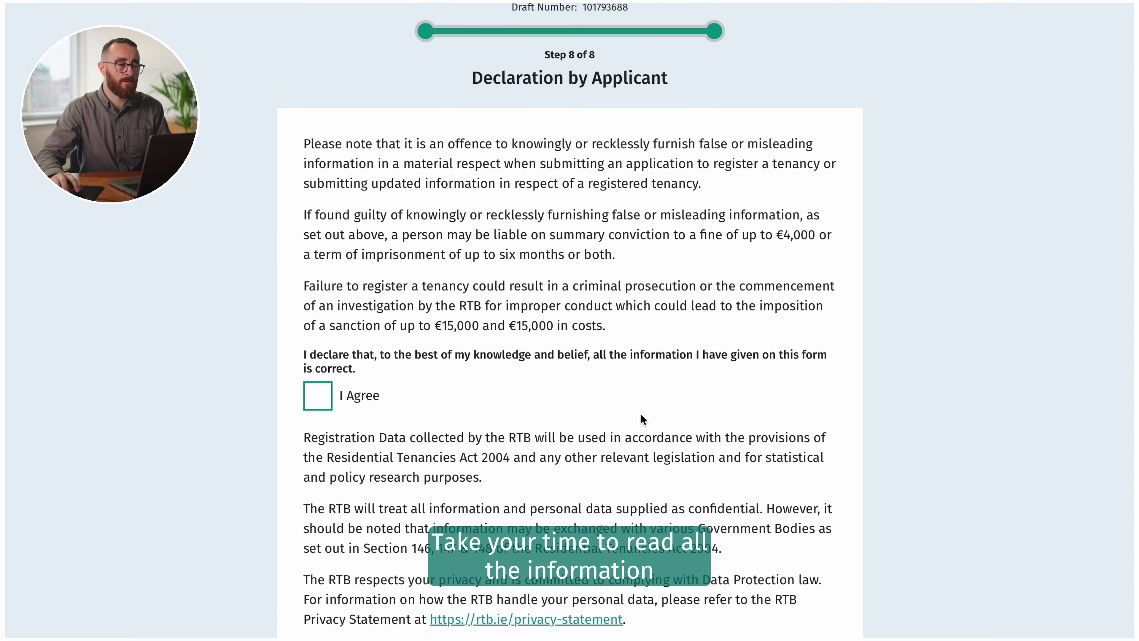
{"action": "scroll", "coordinate": [641, 414], "scroll_direction": "down", "scroll_amount": 8}
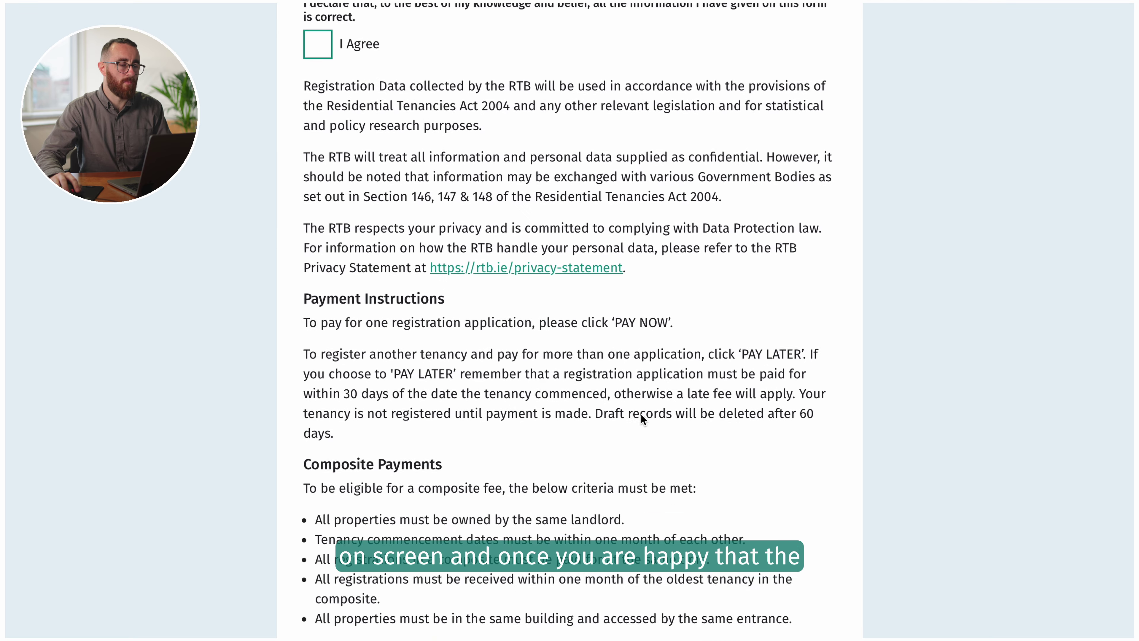
{"action": "scroll", "coordinate": [641, 414], "scroll_direction": "up", "scroll_amount": 4}
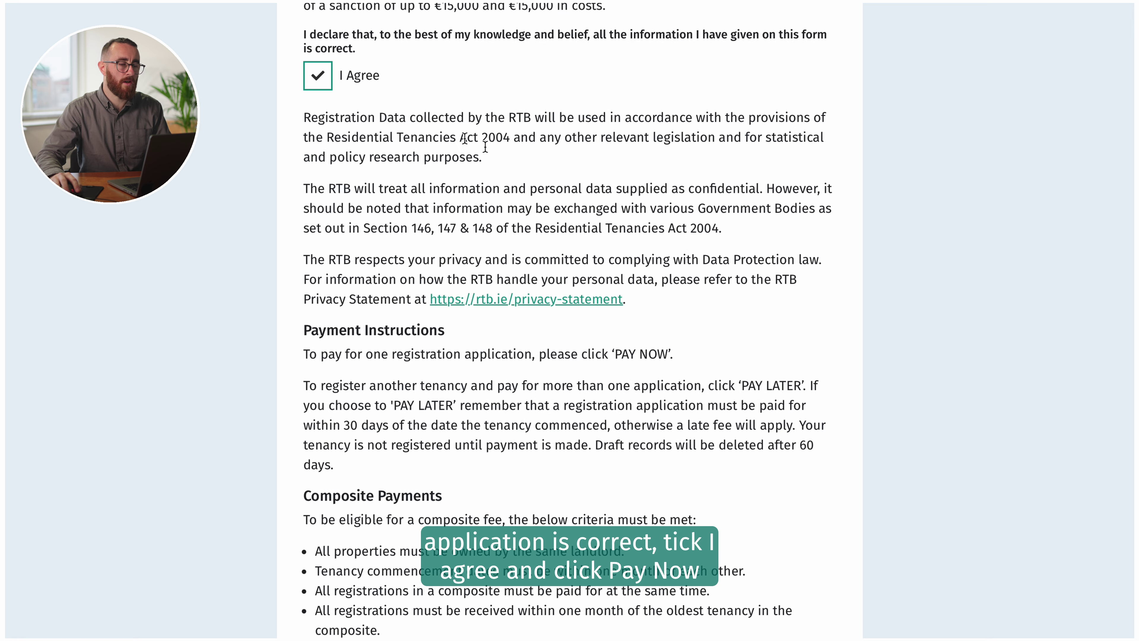
{"action": "scroll", "coordinate": [788, 266], "scroll_direction": "down", "scroll_amount": 4}
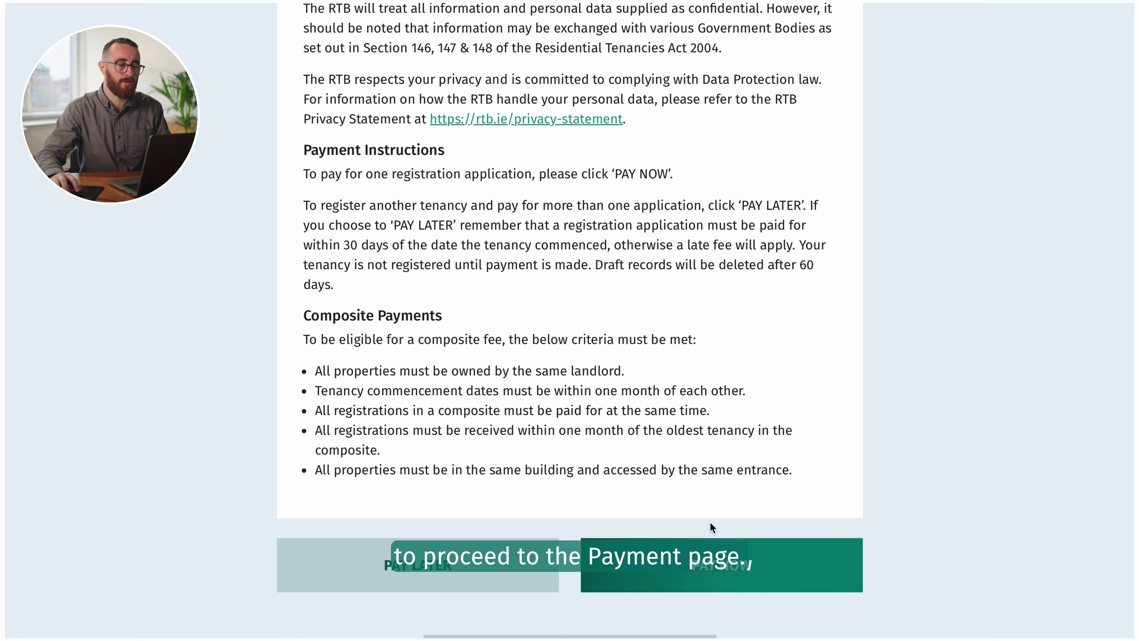
{"action": "left_click", "coordinate": [745, 562]}
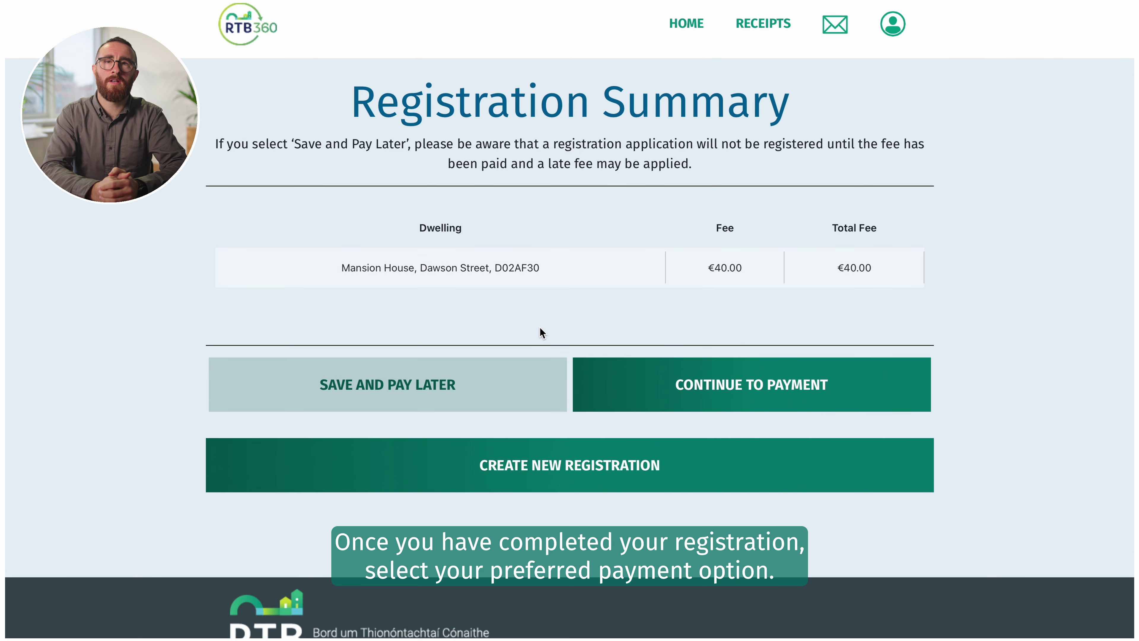
Continue from the registration summary to payment and bring up the cardholder fields of the payment form
{"action": "left_click", "coordinate": [833, 389]}
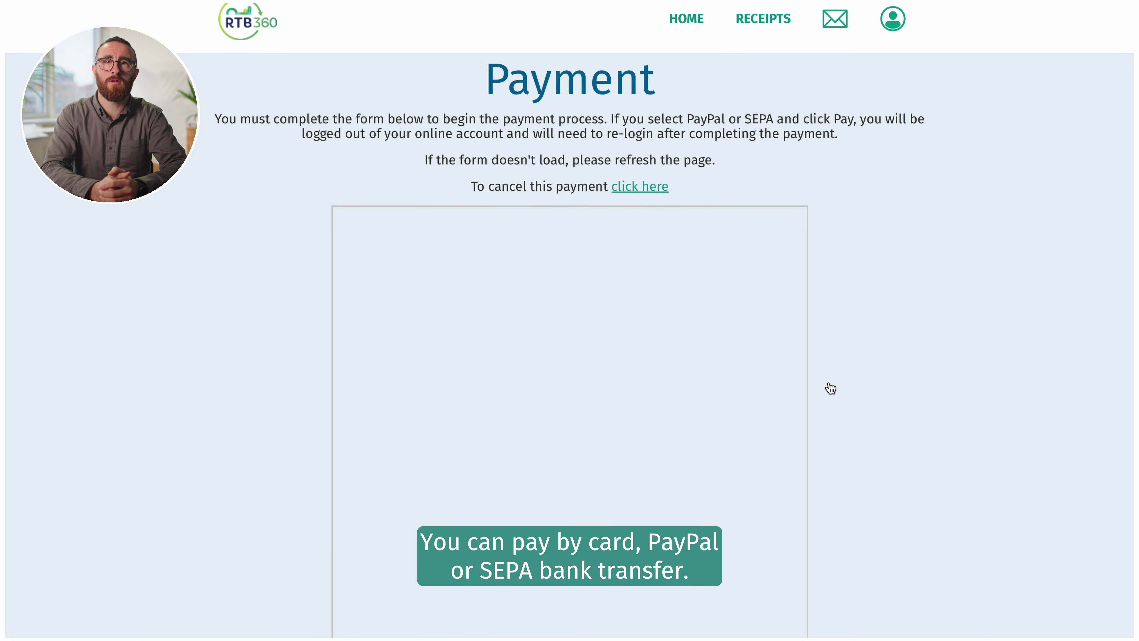
{"action": "scroll", "coordinate": [830, 389], "scroll_direction": "down", "scroll_amount": 10}
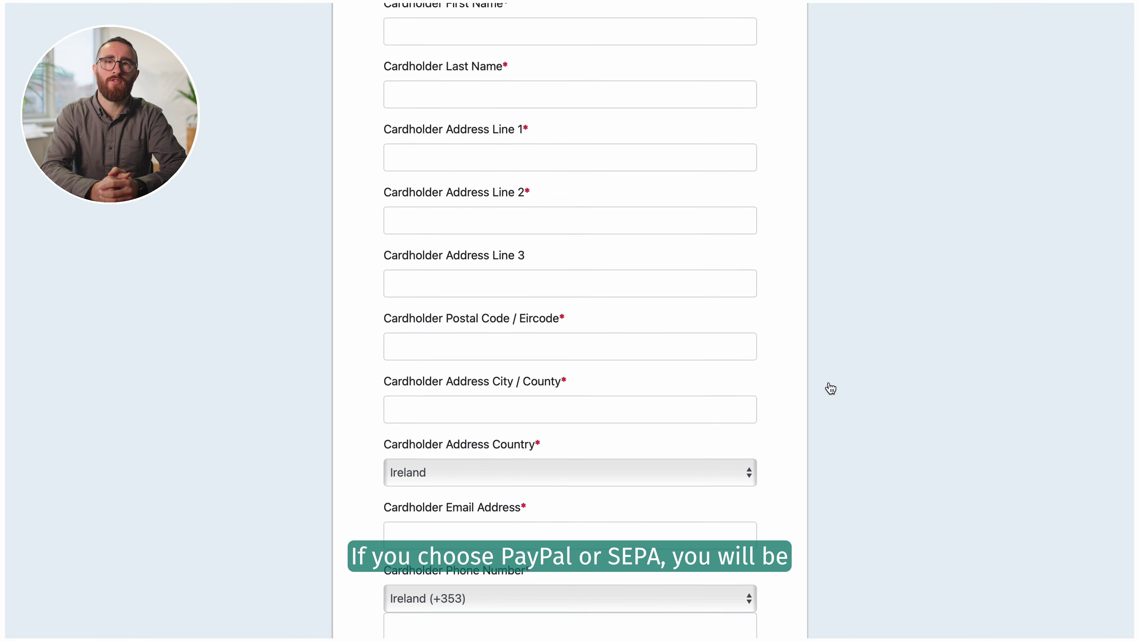